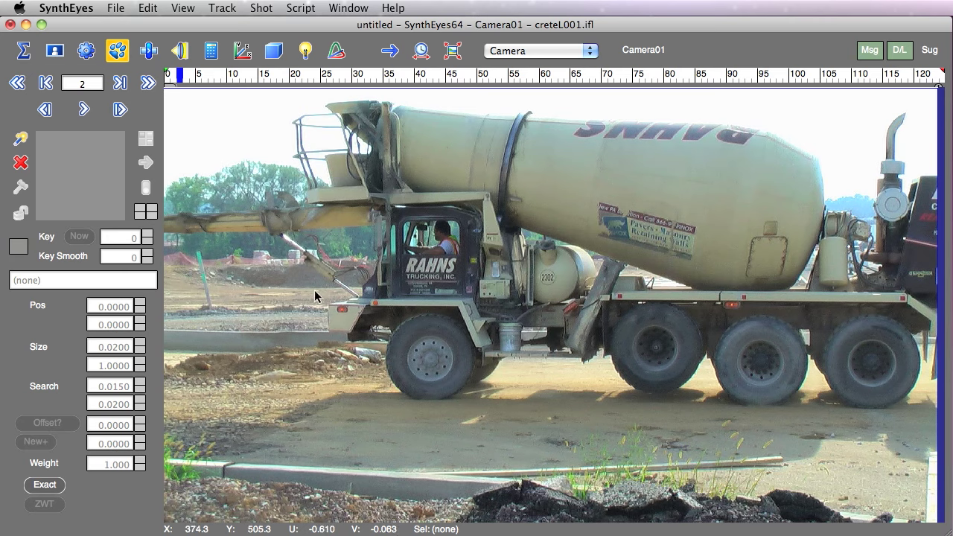
- Preview the first frames of the cement truck shot and return to frame 0
click(190, 77)
drag(190, 77, 167, 78)
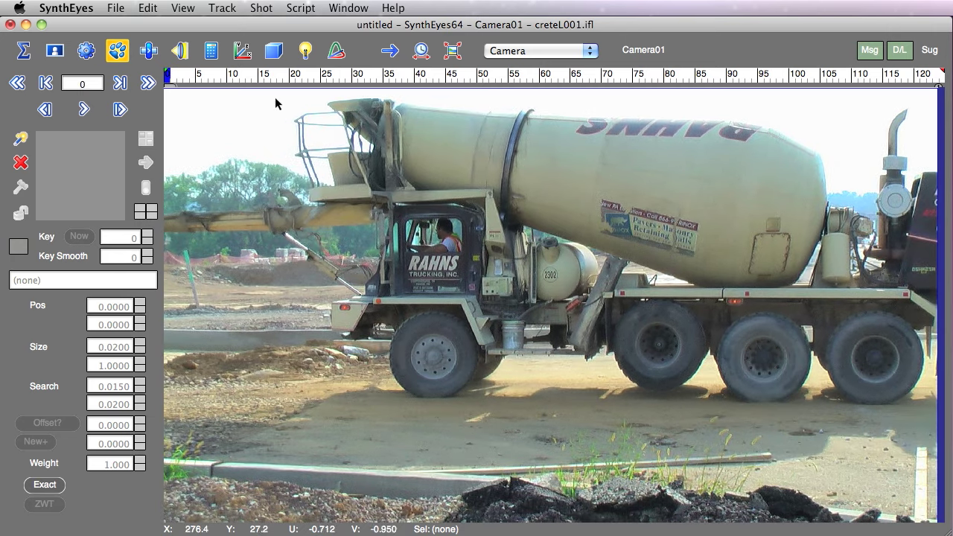
drag(212, 73, 167, 87)
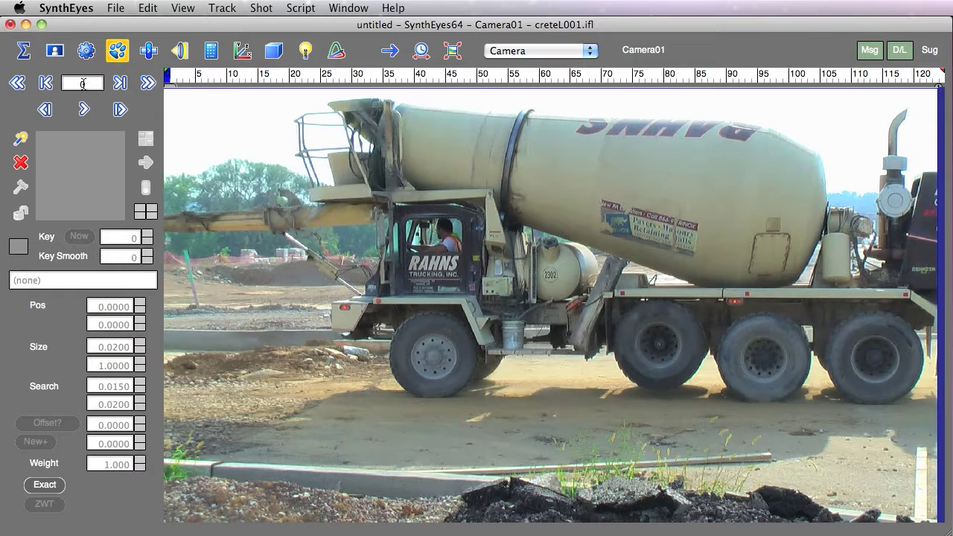
- Apply a Hi-Pass value of 4.400 in the image preparation settings and accept flushing the cached frames
key(p)
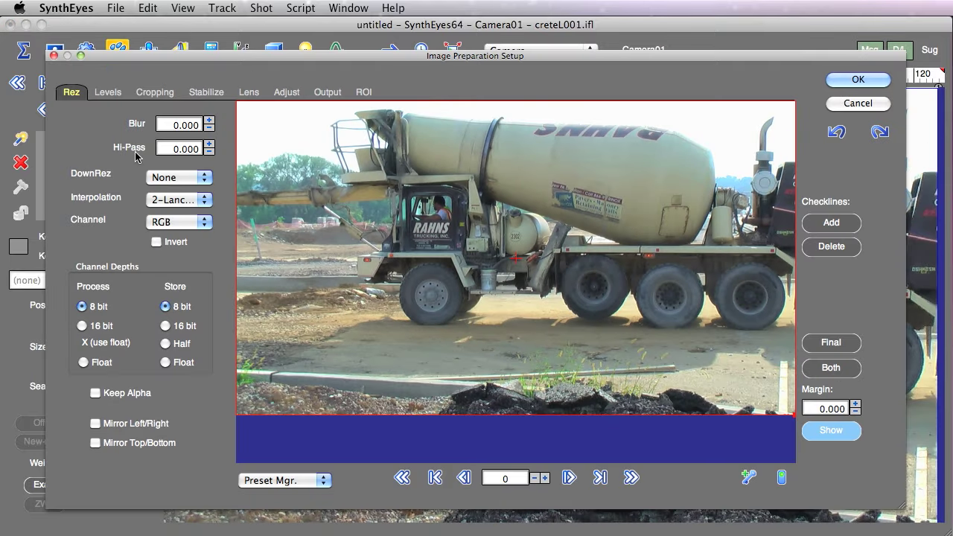
click(209, 122)
drag(209, 123, 209, 89)
right_click(209, 123)
drag(208, 148, 209, 90)
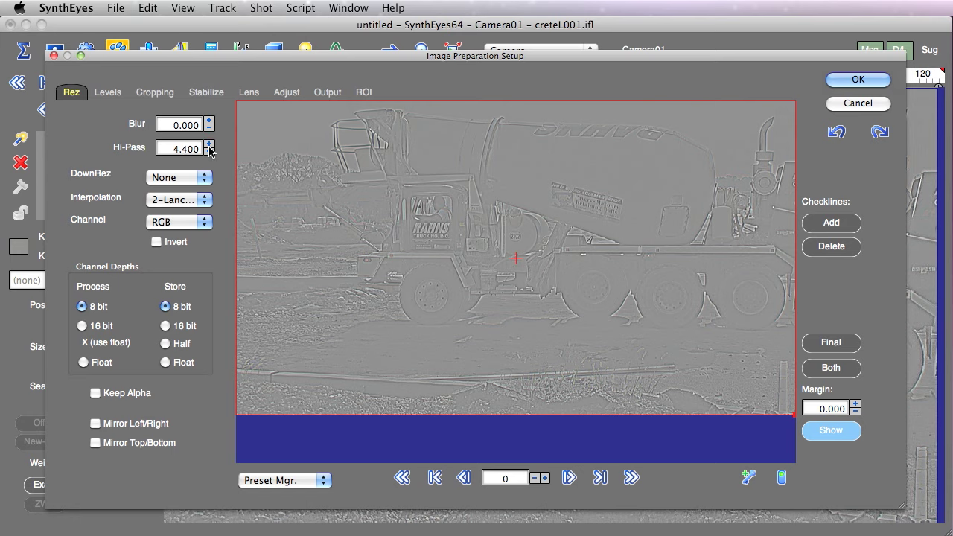
click(831, 80)
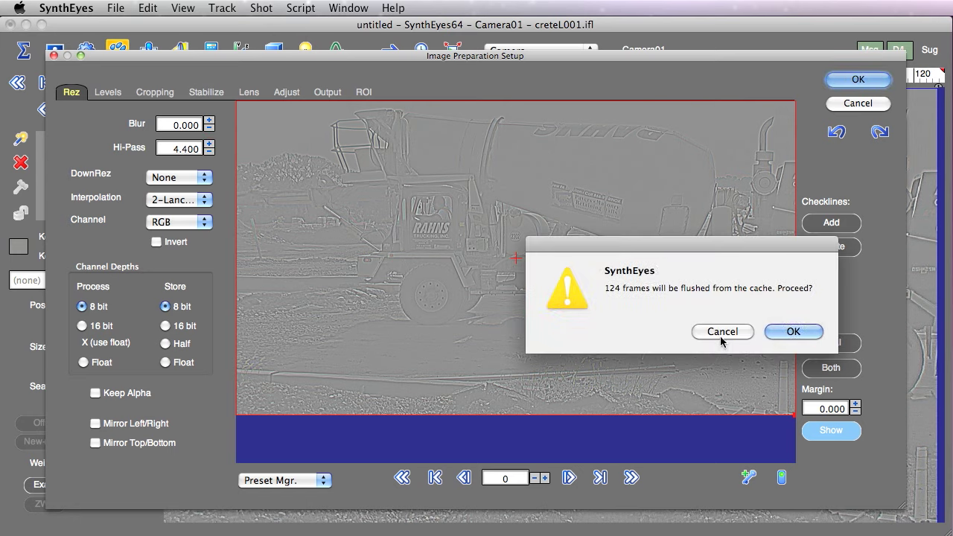
click(791, 329)
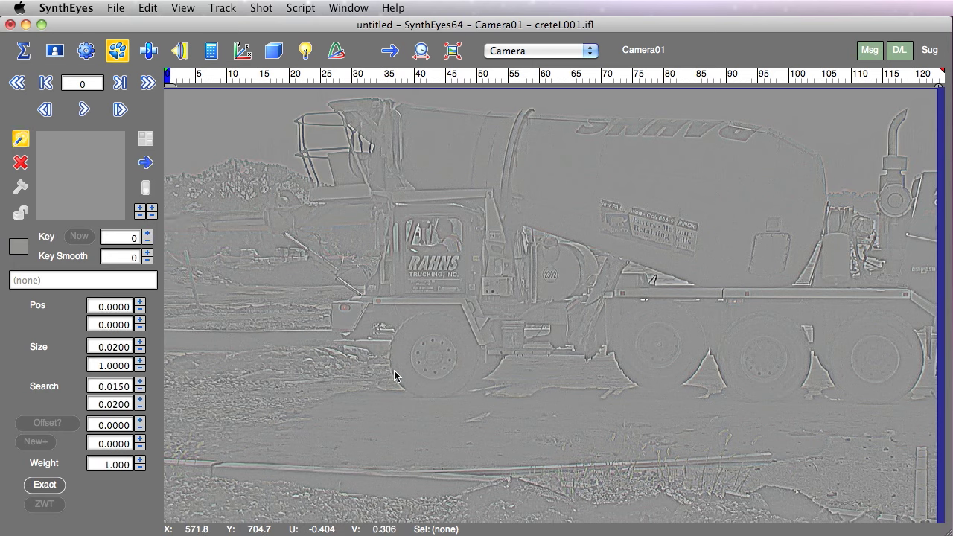
- Add a tracker on the truck's front marker light with size 0.0170, search 0.0230 by 0.0400, key interval 16 and key smoothing 17
drag(333, 311, 344, 307)
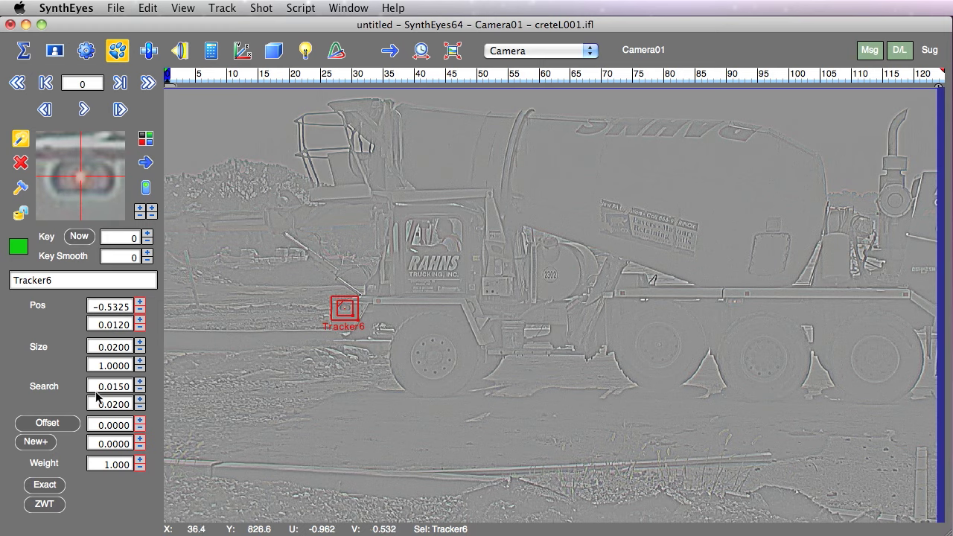
drag(140, 346, 141, 360)
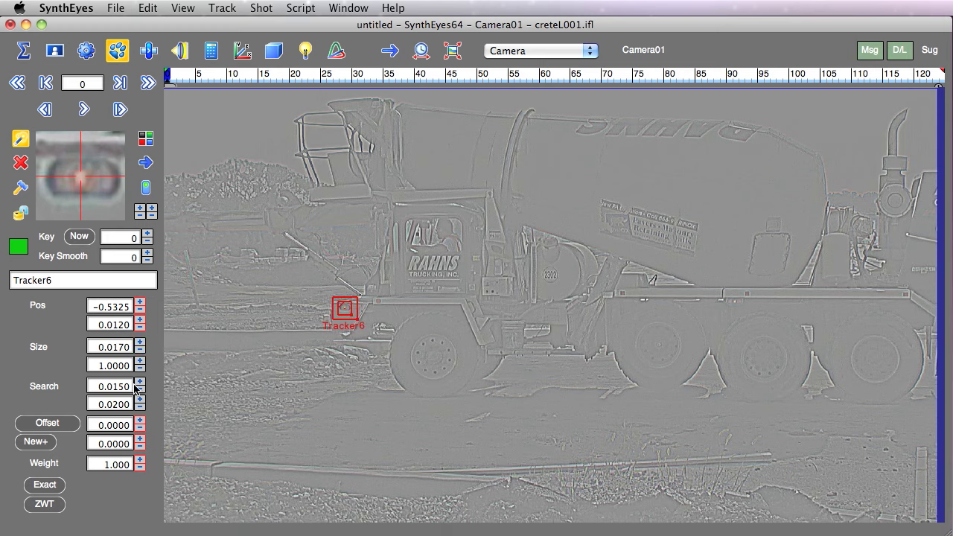
drag(139, 390, 139, 360)
drag(139, 403, 139, 385)
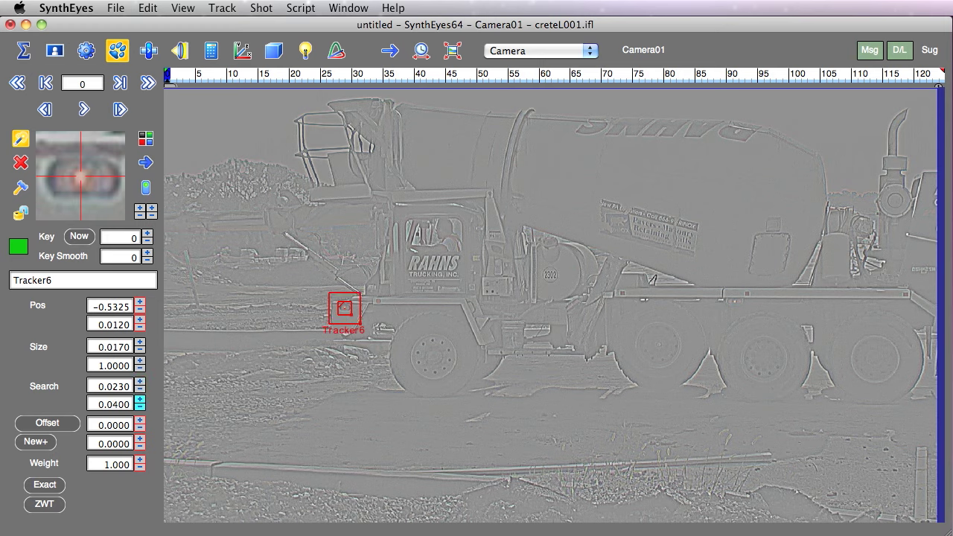
click(146, 238)
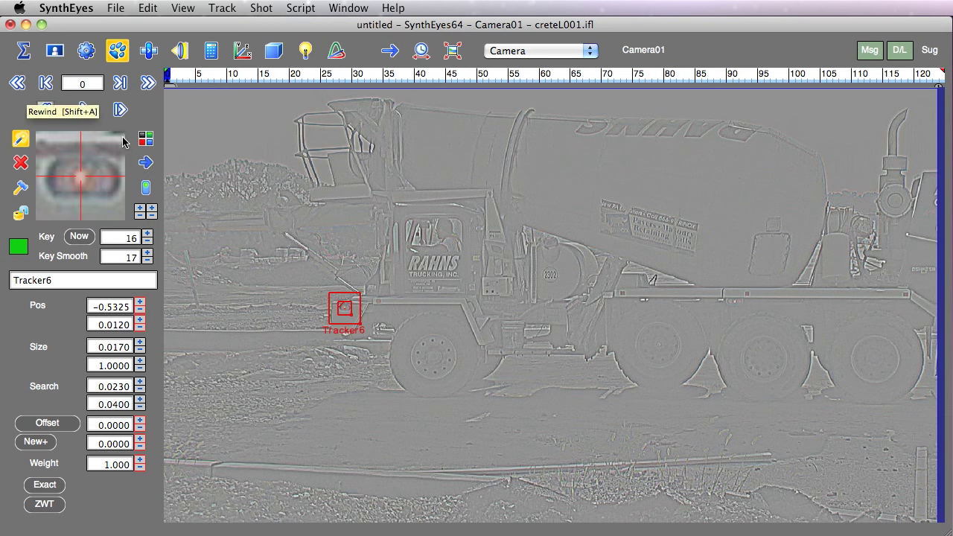
- Track the marker light to frame 124 and re-center the tracker on the light there
click(83, 109)
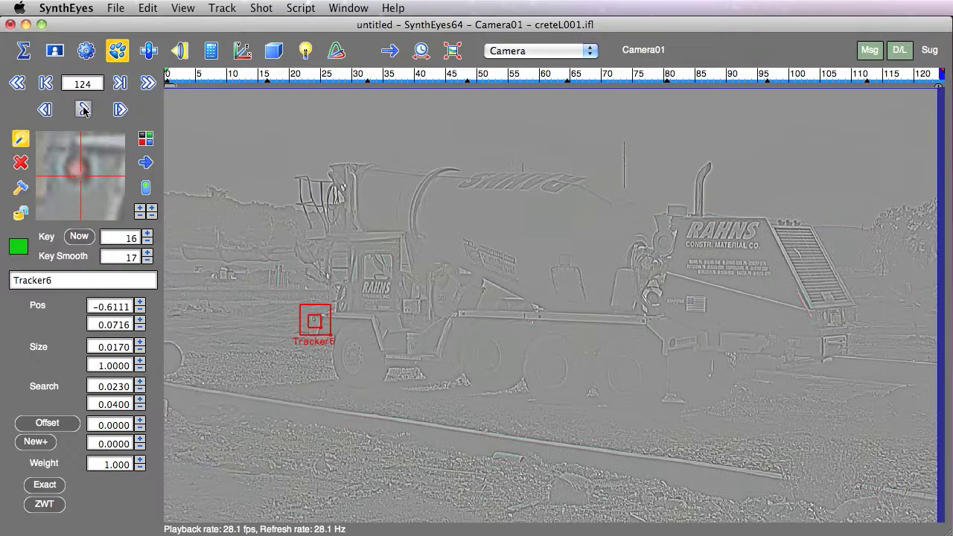
click(83, 110)
mouse_move(72, 171)
mouse_down()
mouse_move(92, 176)
mouse_move(80, 178)
mouse_up()
- Review the marker light tracker backwards key by key to frame 16, and play the shot through to the end
key(a)
key(a)
key(a)
key(a)
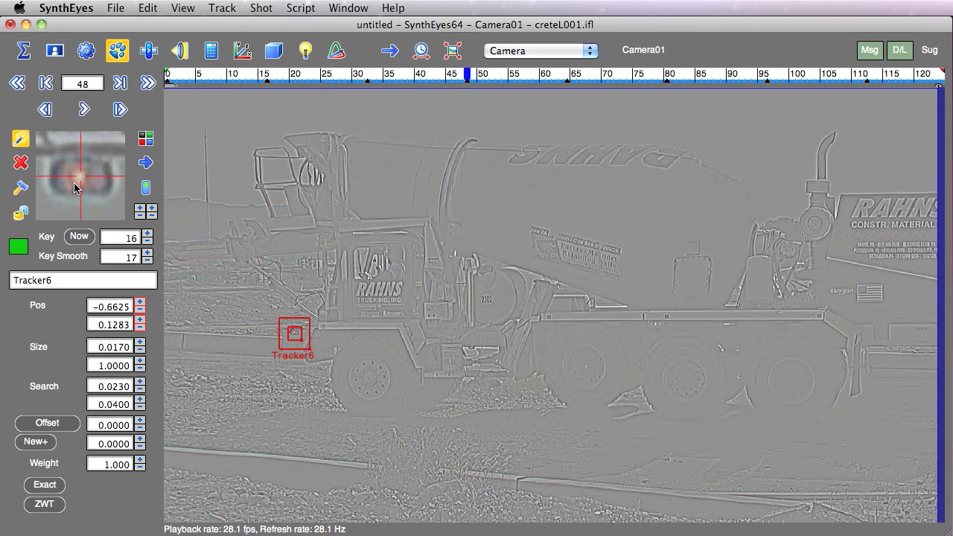
key(a)
key(a)
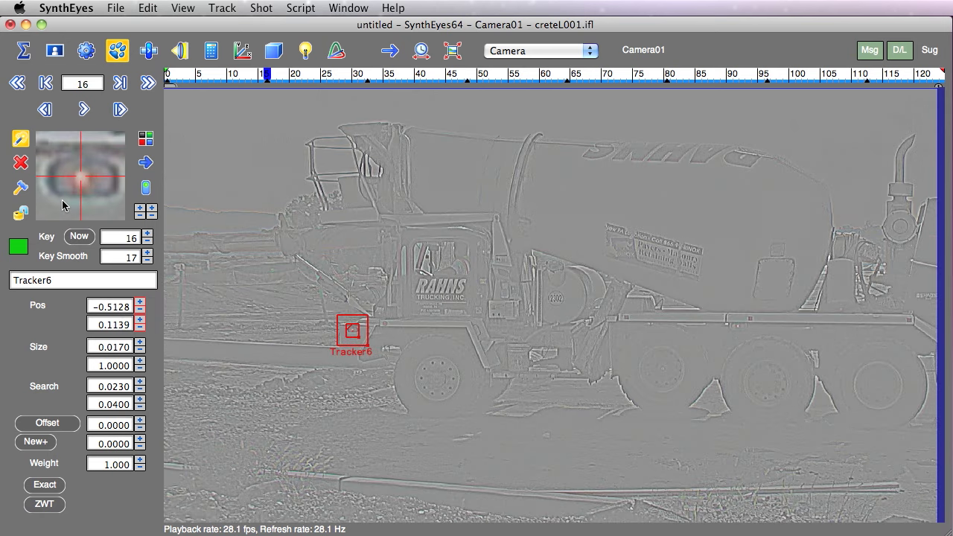
click(82, 110)
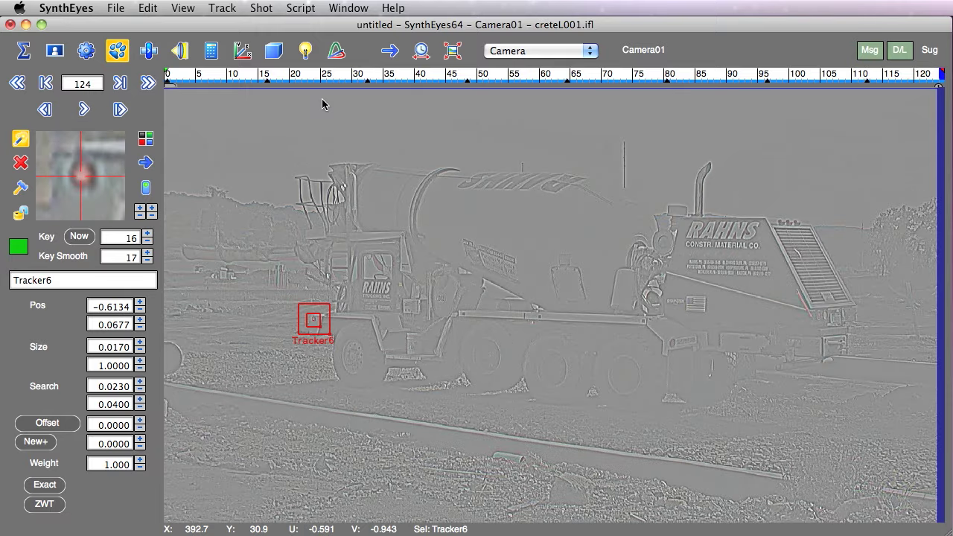
- Reset the Hi-Pass filter to 0.000, accept the cache flush, and lock the marker light tracker
key(p)
right_click(209, 148)
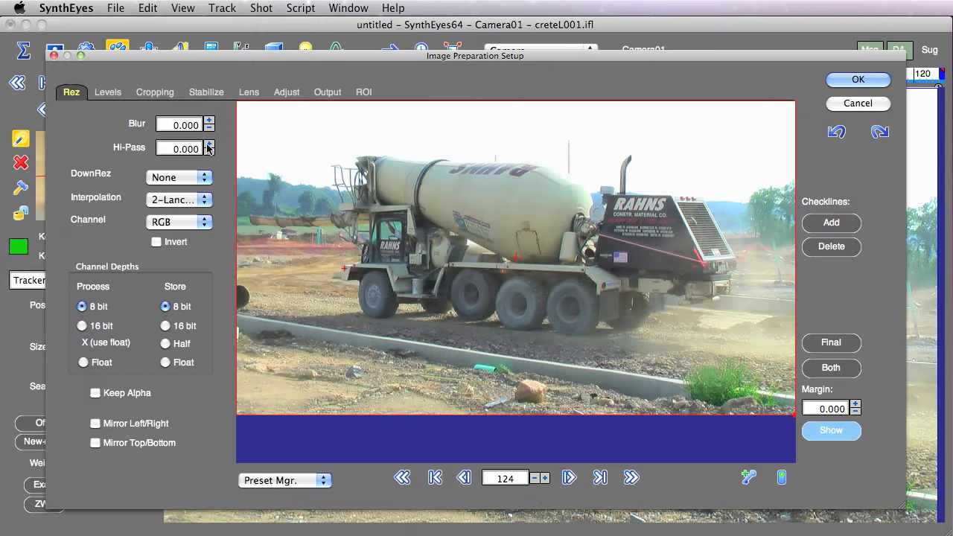
click(841, 103)
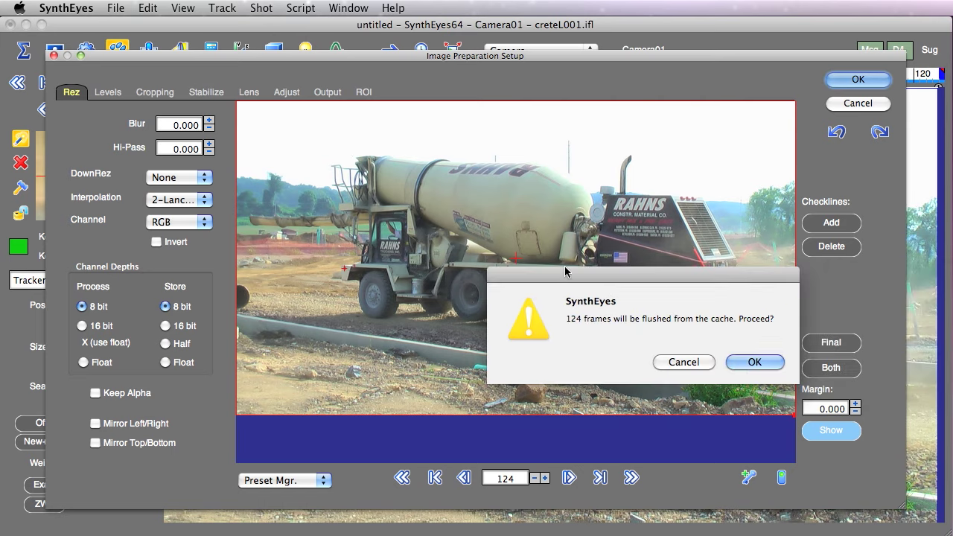
click(744, 363)
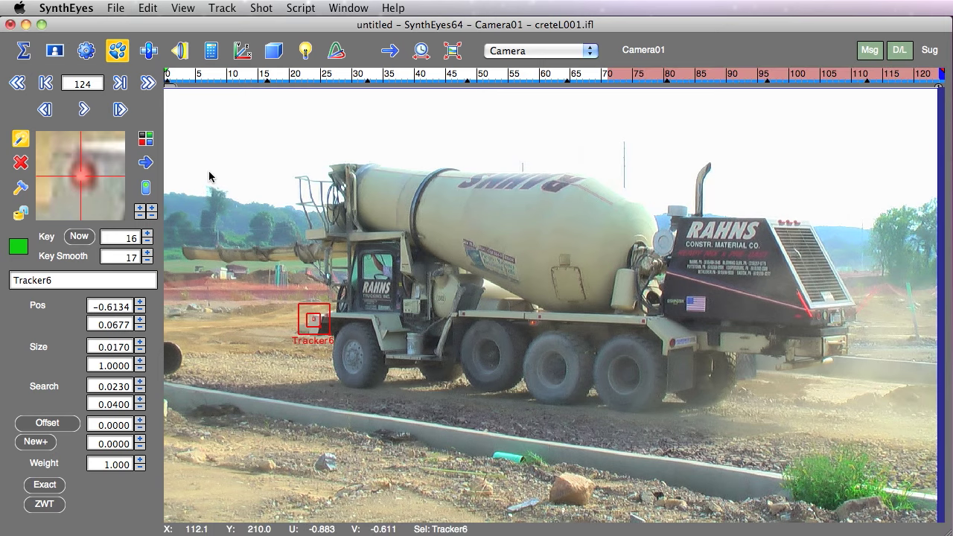
click(13, 217)
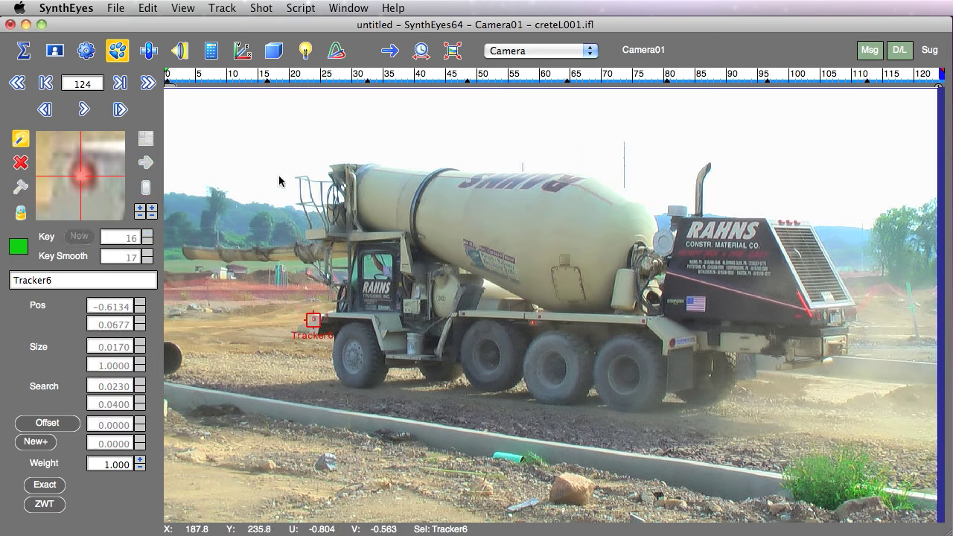
- Clone the marker light tracker into a new offset tracker at frame 0 and offset it to the bumper's upper outer corner, about -0.0333, -0.0190
drag(218, 76, 120, 69)
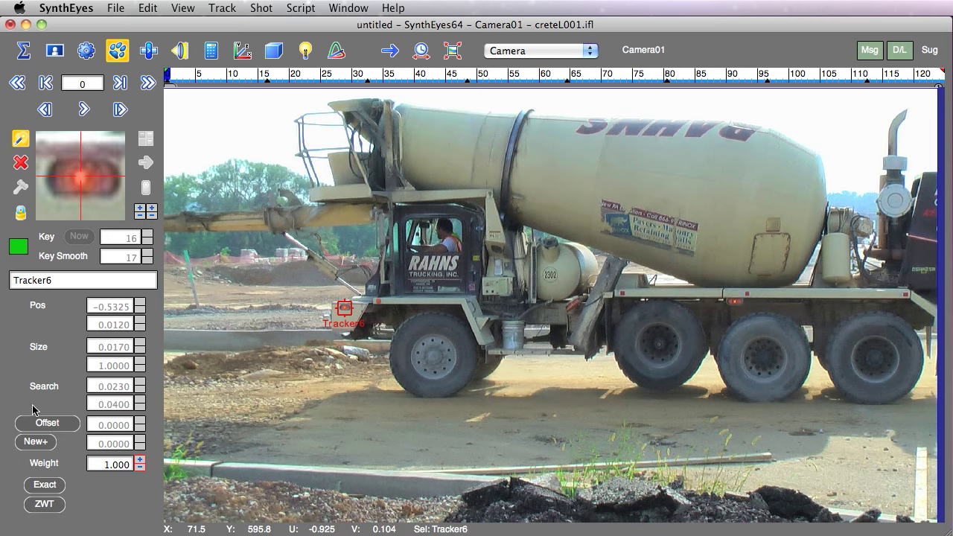
click(35, 442)
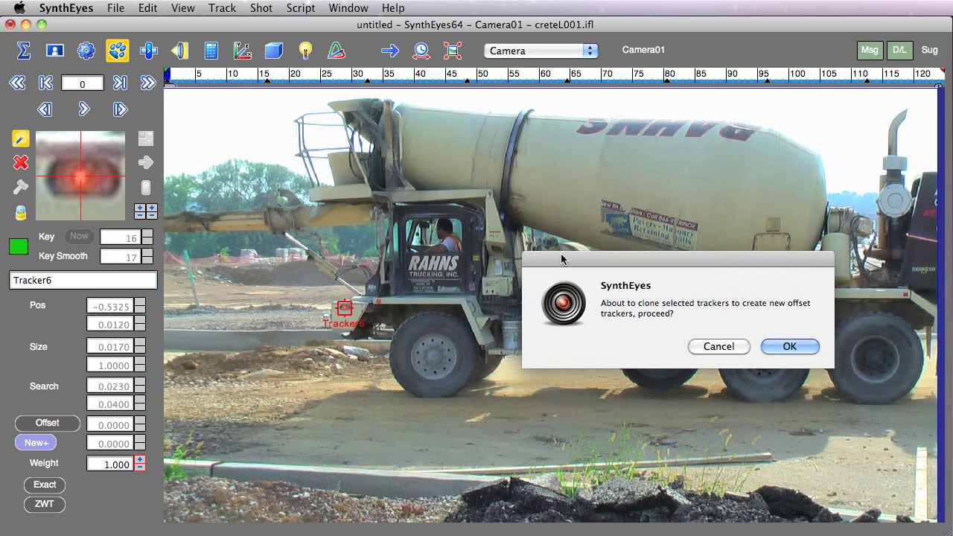
click(787, 347)
scroll(313, 310, up, 5)
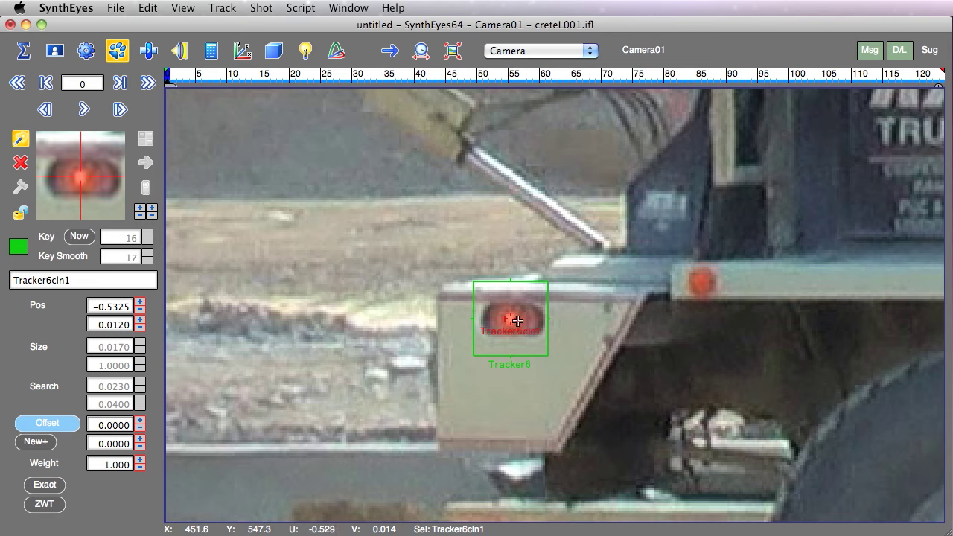
drag(510, 318, 439, 295)
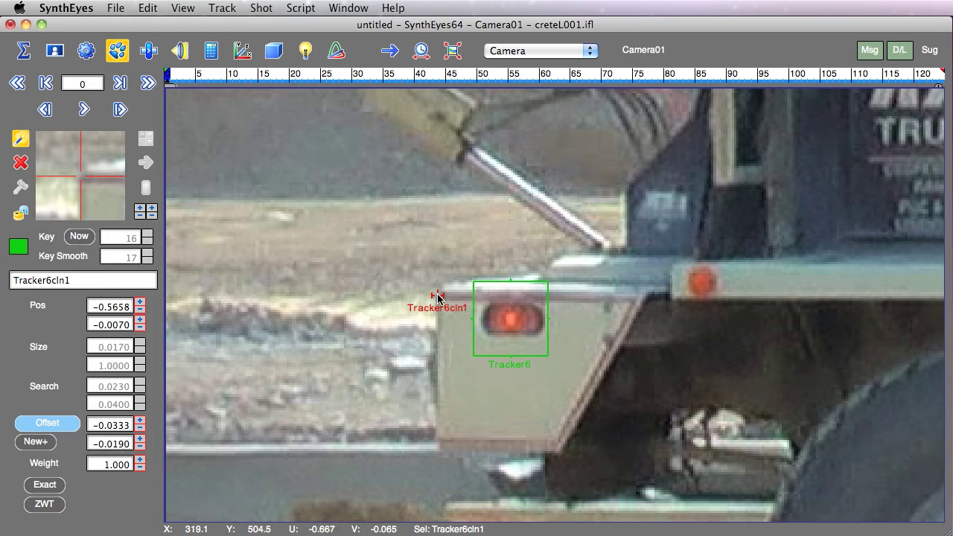
key(5)
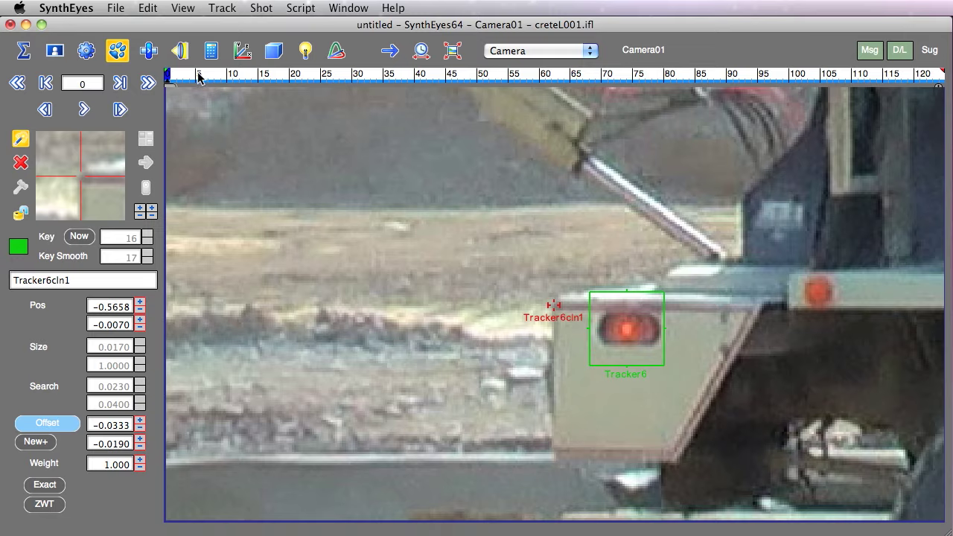
- Realign the offset tracker with the bumper corner at frame 124 (about -0.0107, -0.0150) and frame 61 (about -0.0249, -0.0179)
drag(199, 76, 940, 110)
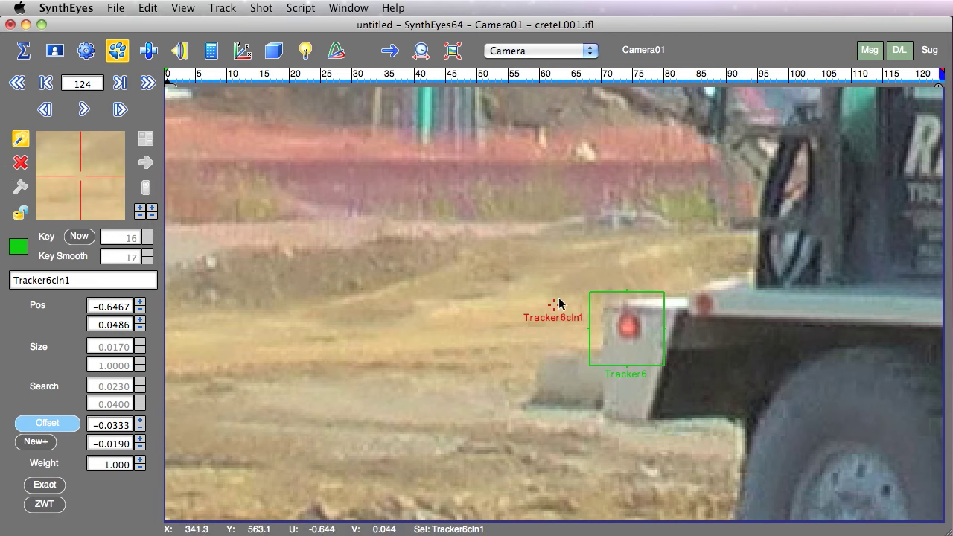
mouse_move(555, 304)
mouse_down()
mouse_move(543, 306)
mouse_move(553, 305)
mouse_up()
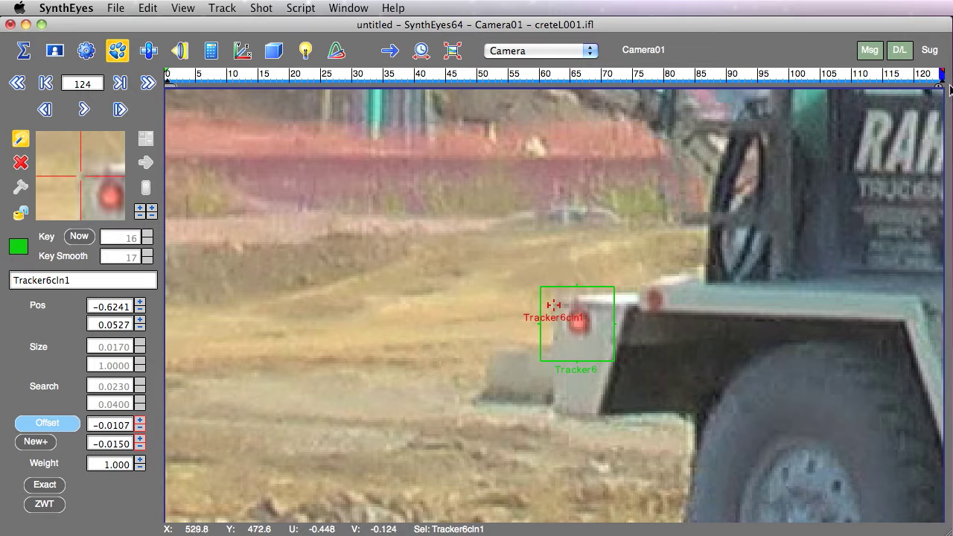
mouse_move(933, 79)
mouse_down()
mouse_move(566, 102)
mouse_move(546, 134)
mouse_up()
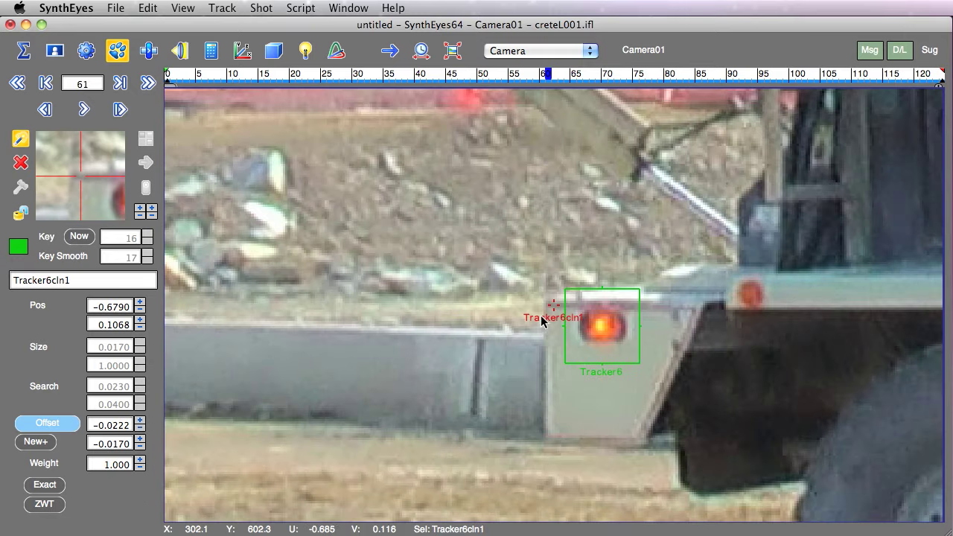
drag(549, 306, 553, 305)
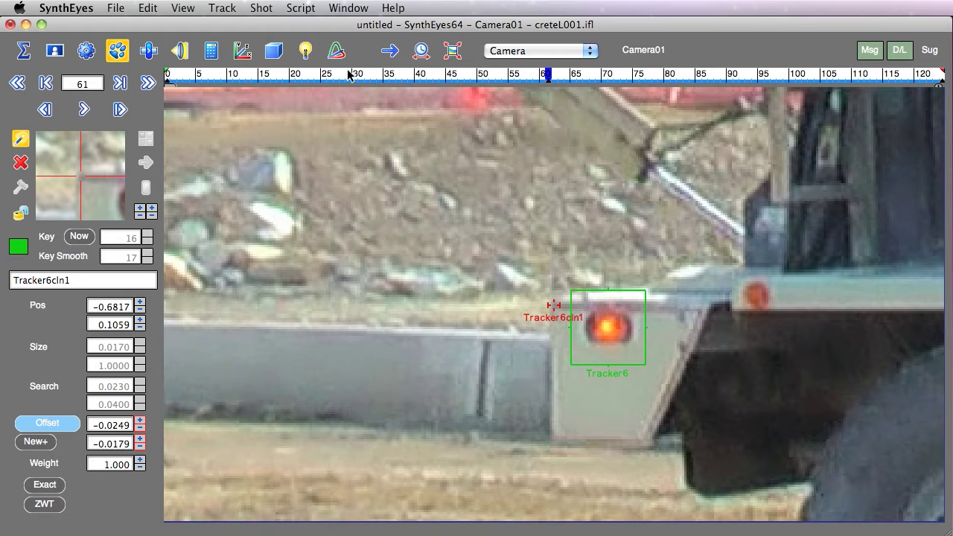
- Refine the bumper corner offset at frame 29 to about -0.0301, -0.0179 and at frame 96 to -0.0165, -0.0135
click(349, 75)
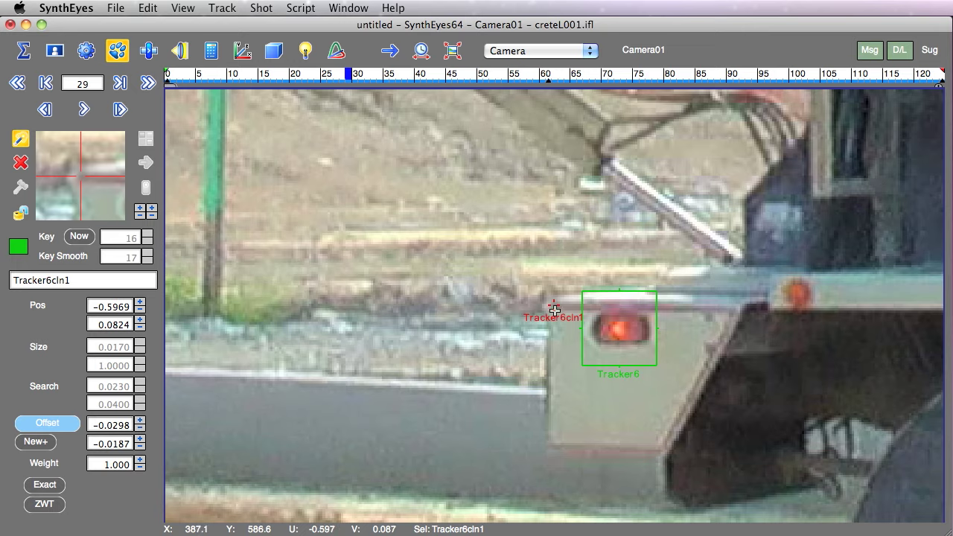
drag(555, 310, 553, 306)
drag(554, 305, 554, 306)
click(767, 76)
mouse_move(100, 168)
mouse_down()
mouse_move(74, 140)
mouse_move(99, 166)
mouse_up()
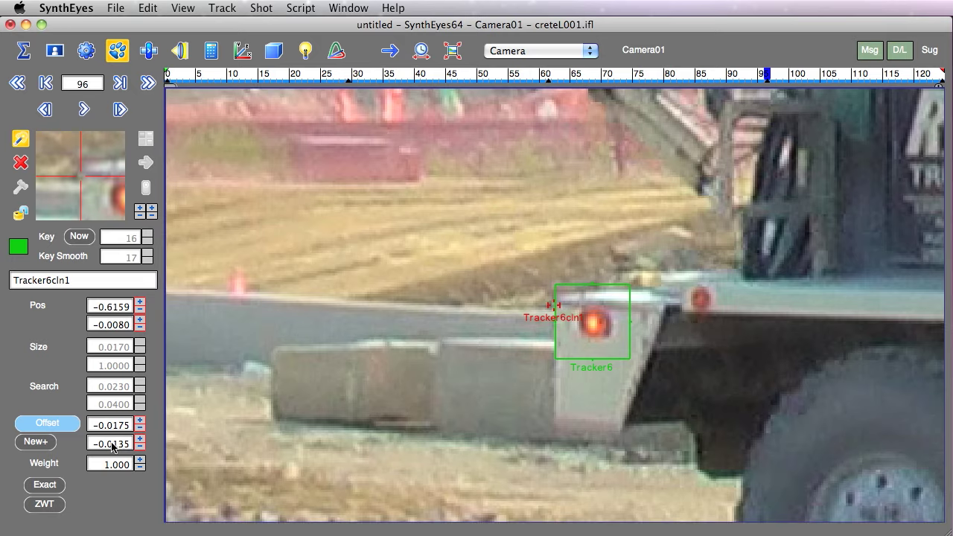
drag(140, 424, 140, 443)
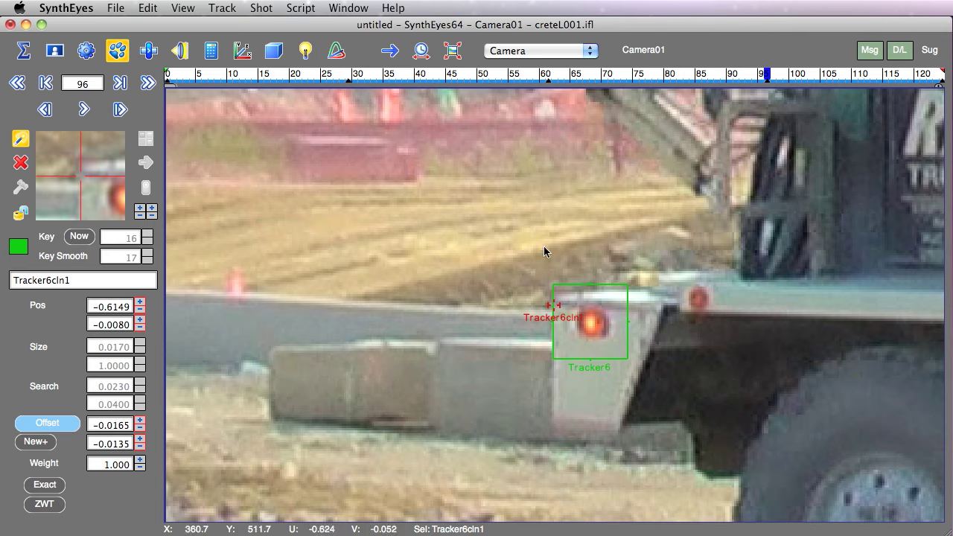
- Check the offset track along the shot, and with Offset mode off, adjust the frame 54 offset to about -0.0282, -0.0179
drag(881, 80, 349, 146)
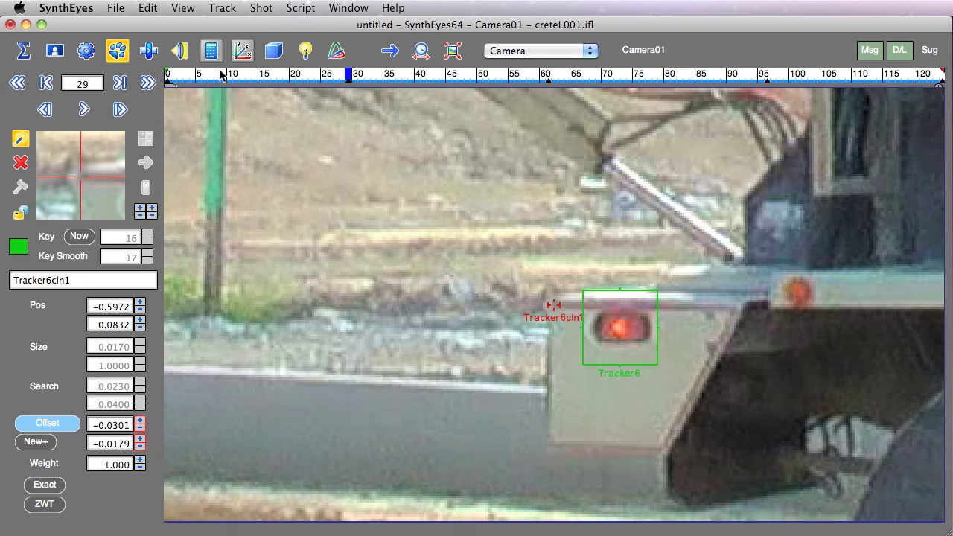
drag(220, 75, 504, 141)
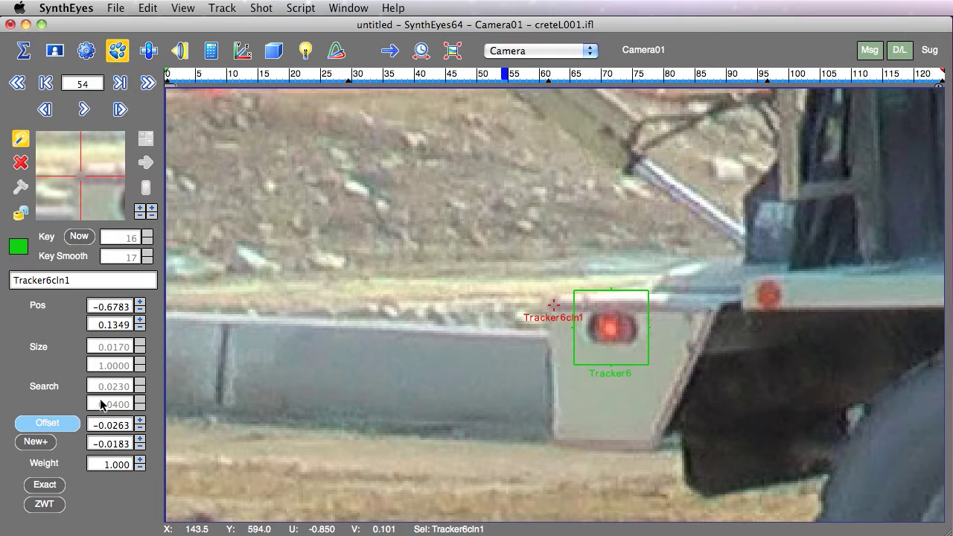
click(46, 423)
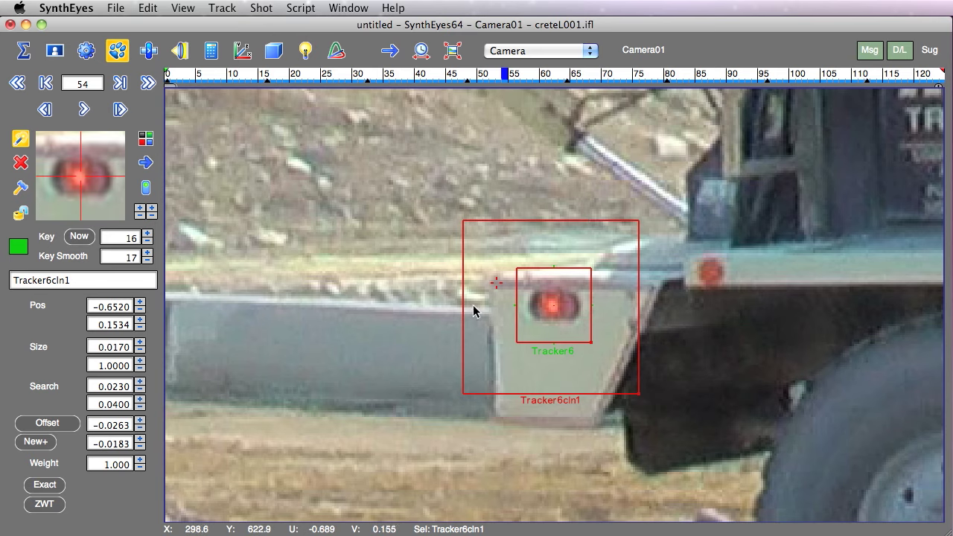
drag(498, 285, 491, 284)
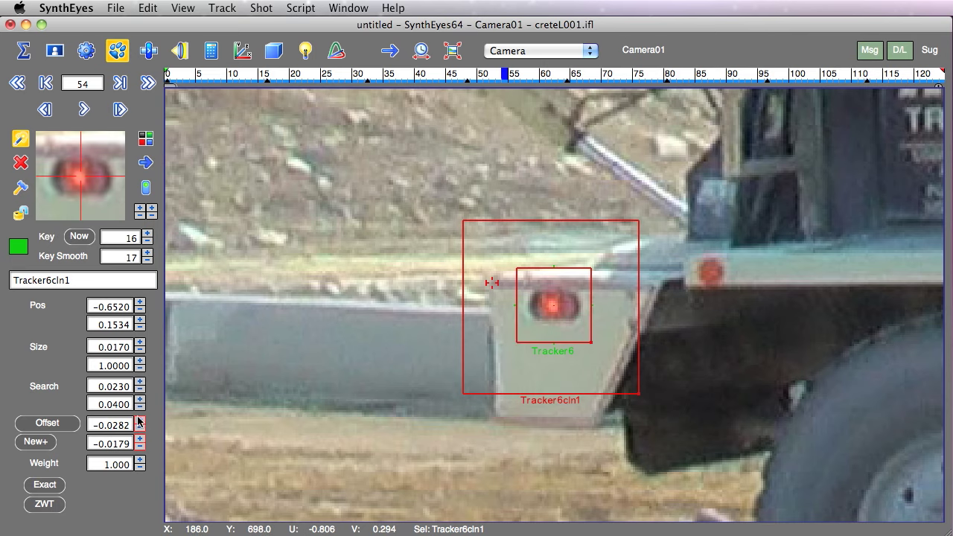
- Compare the cloned tracker with Offset mode on and off, and inspect its offset position around frame 50
click(41, 427)
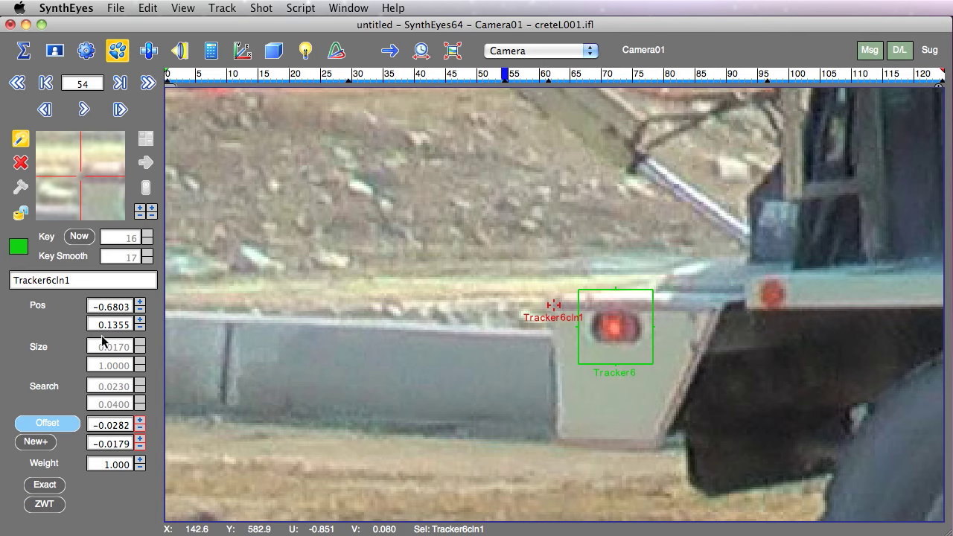
click(24, 424)
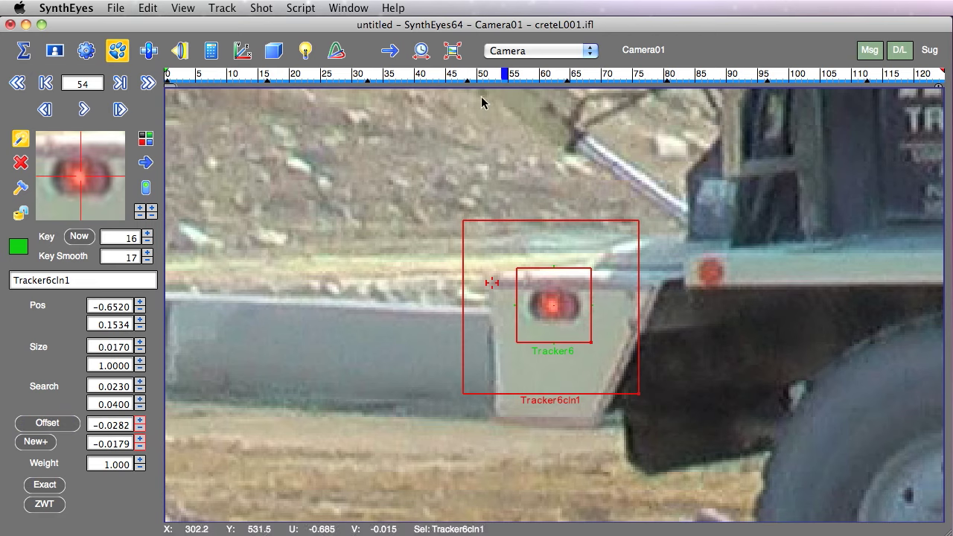
click(465, 75)
mouse_move(465, 74)
mouse_down()
mouse_move(584, 75)
mouse_move(242, 76)
mouse_move(480, 77)
mouse_up()
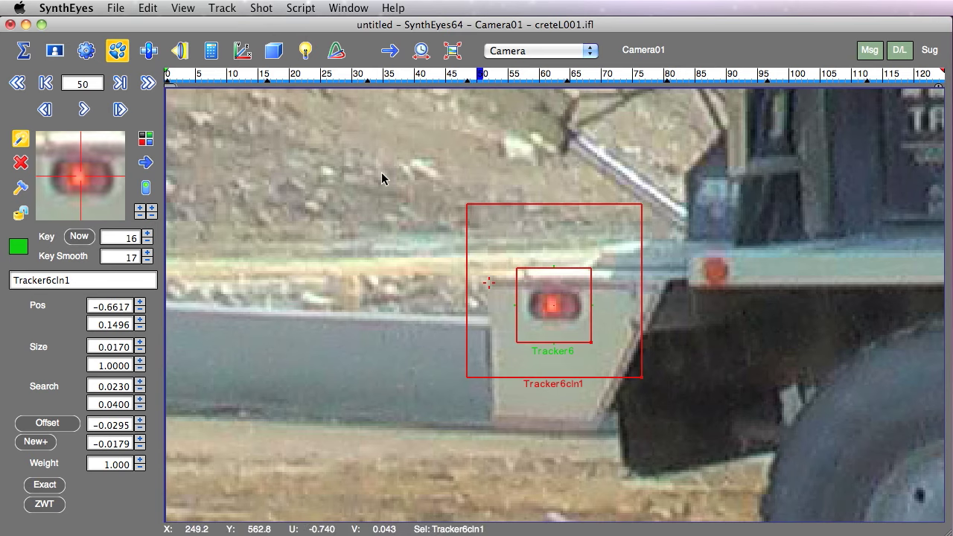
- Delete the cloned offset tracker and undo the deletion
key(Delete)
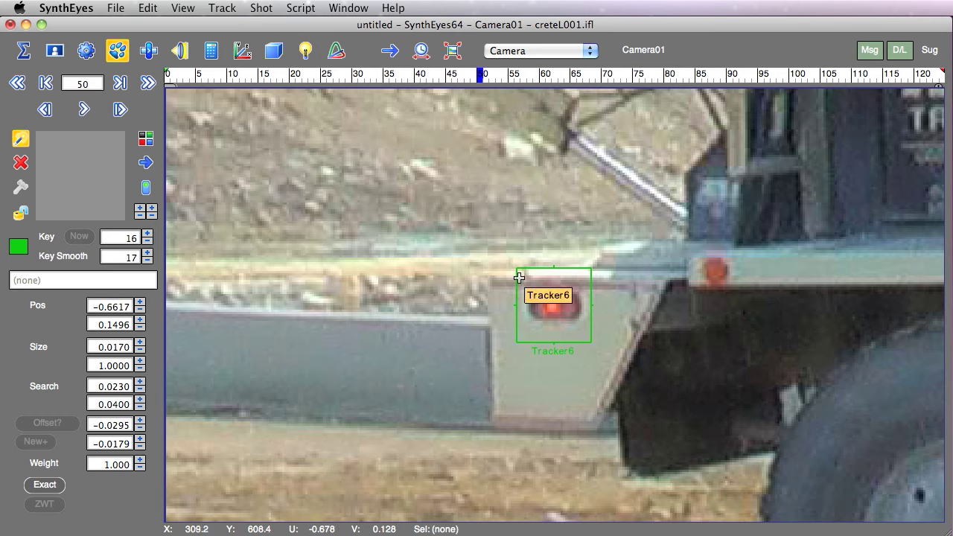
key(super+z)
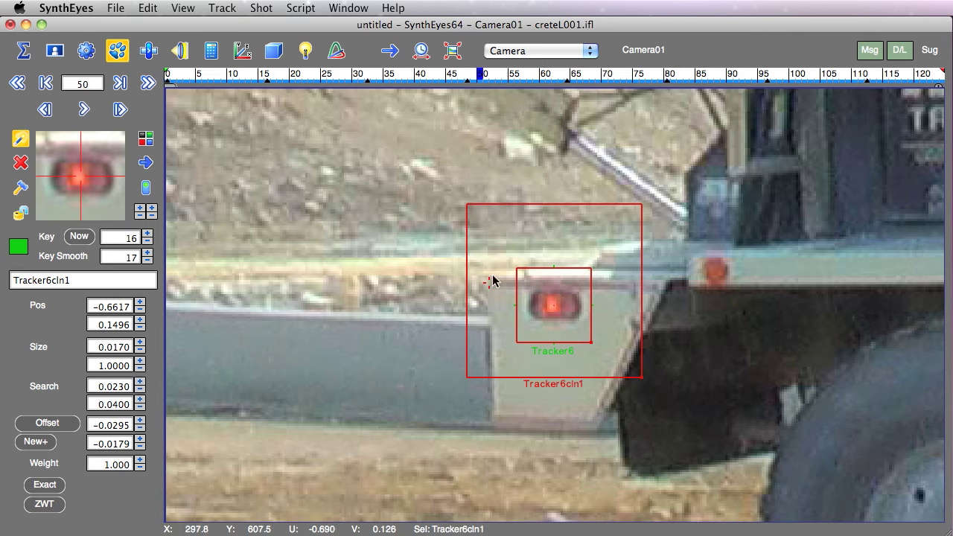